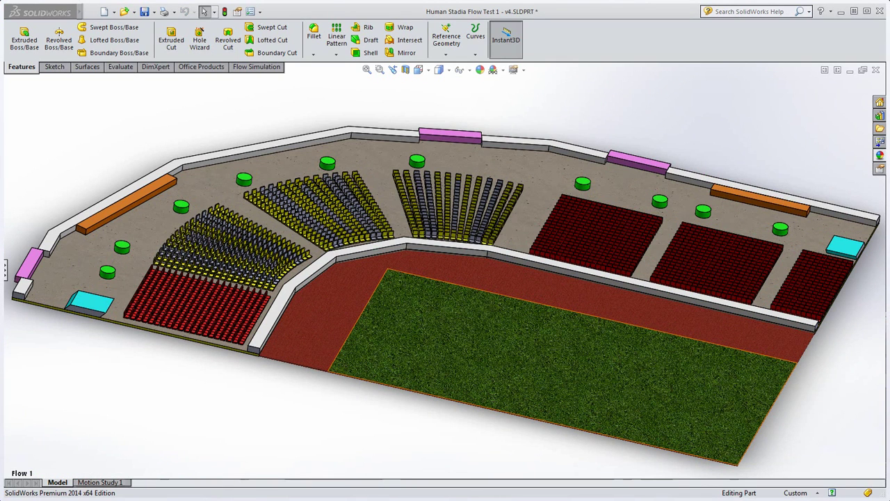
- Select the cyan end pads and green cylinders, then clear the selection
{"action": "left_click", "coordinate": [89, 304]}
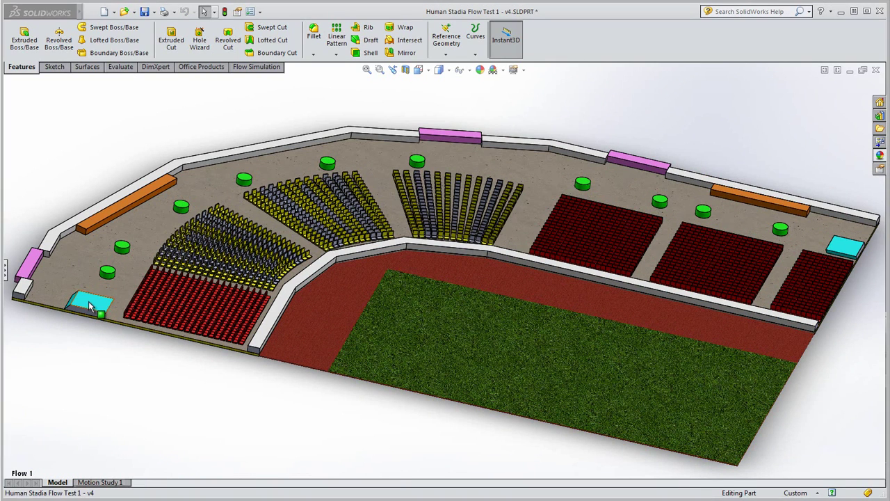
{"action": "left_click", "coordinate": [854, 249], "text": "ctrl"}
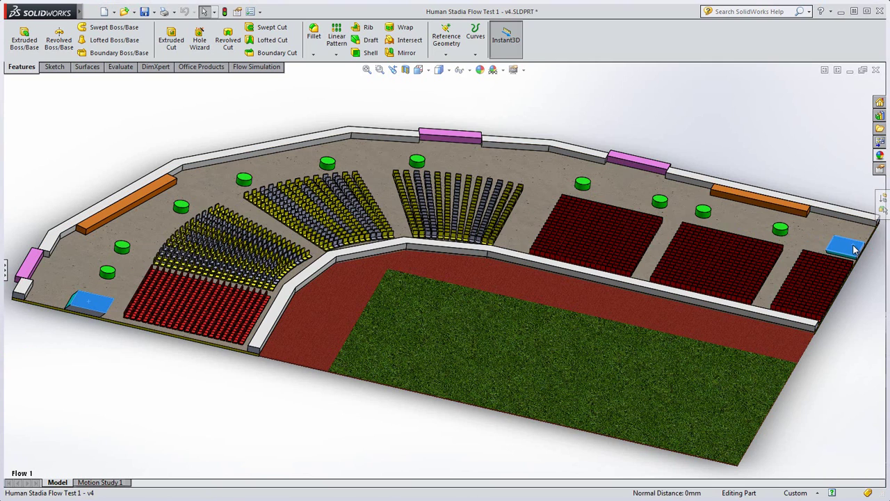
{"action": "left_click", "coordinate": [780, 230]}
{"action": "left_click", "coordinate": [703, 210], "text": "ctrl"}
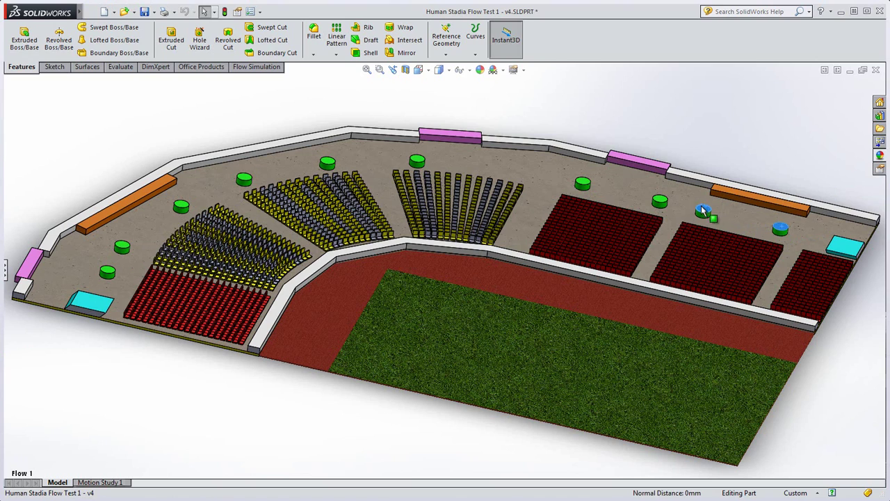
{"action": "key", "text": "Escape"}
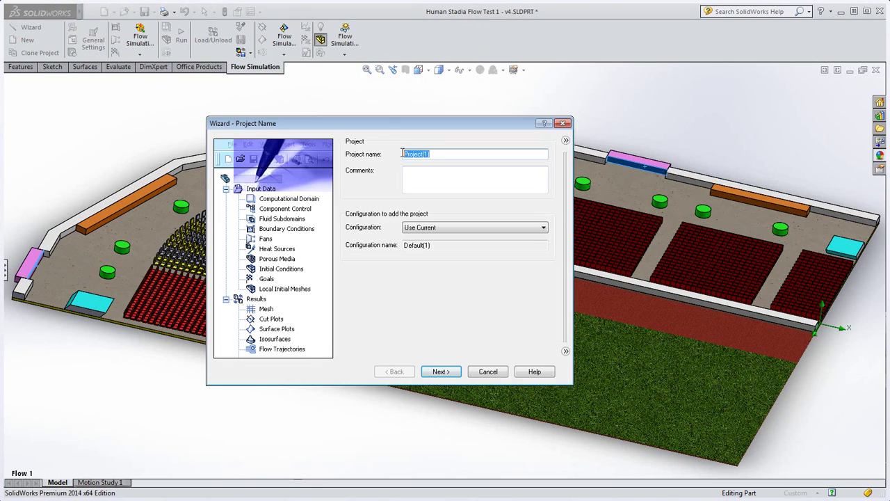
- Name the project 'Human Flow' and pick Blood from the pre-defined non-Newtonian liquids
{"action": "type", "text": "Human Flow"}
{"action": "left_click", "coordinate": [440, 371]}
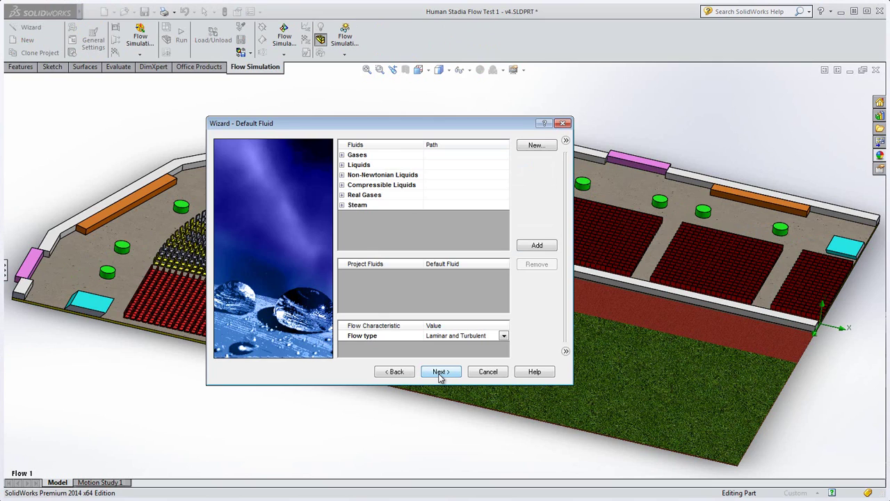
{"action": "left_click", "coordinate": [342, 165]}
{"action": "scroll", "coordinate": [508, 202], "scroll_direction": "down", "scroll_amount": 5}
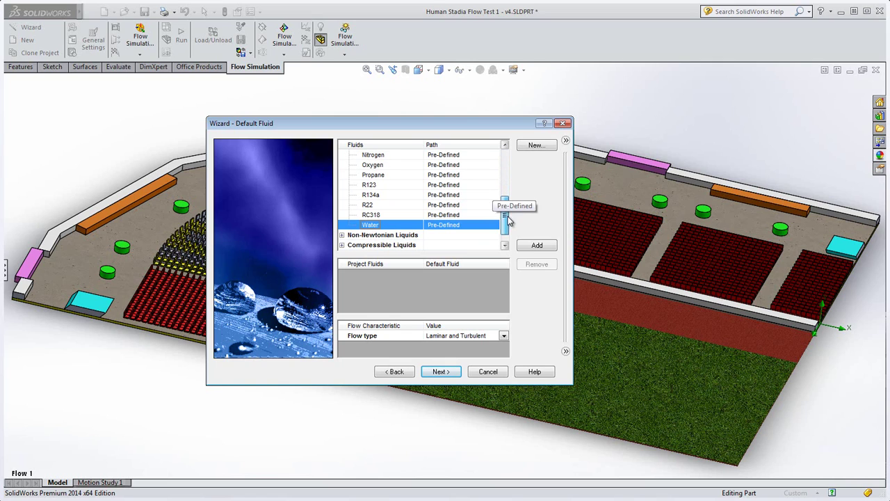
{"action": "left_click", "coordinate": [342, 235]}
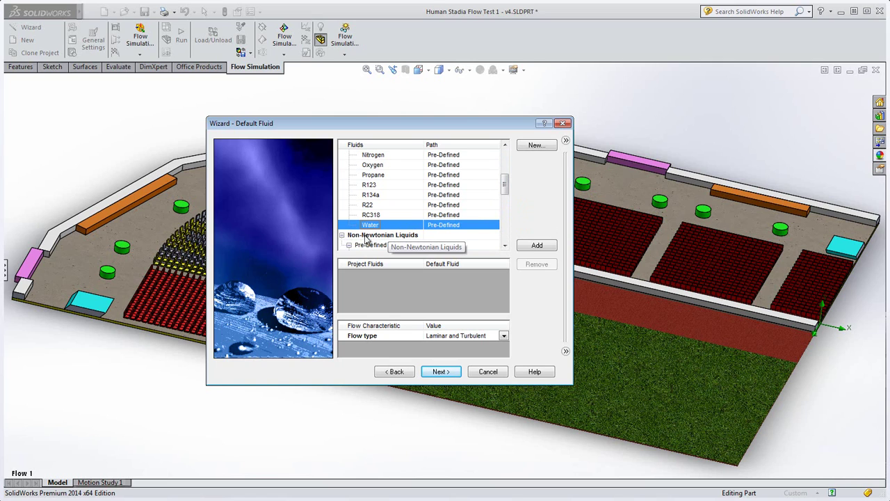
{"action": "scroll", "coordinate": [507, 209], "scroll_direction": "down", "scroll_amount": 4}
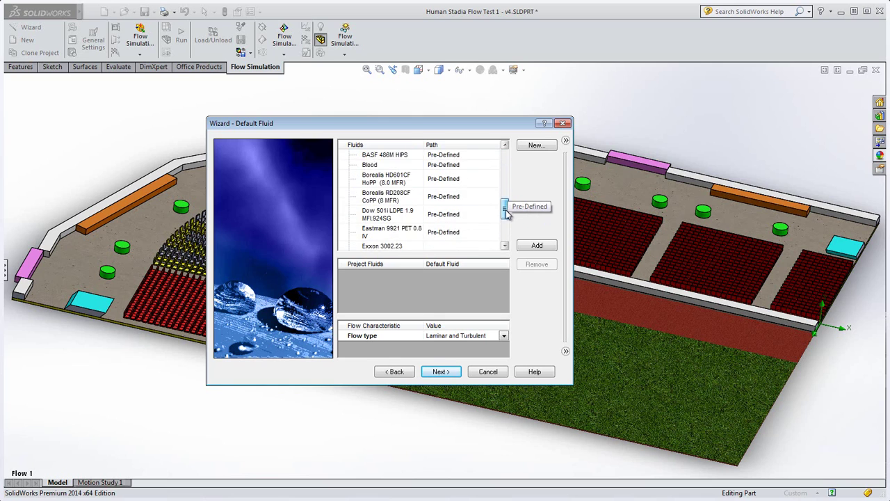
{"action": "scroll", "coordinate": [507, 210], "scroll_direction": "down", "scroll_amount": 2}
{"action": "scroll", "coordinate": [507, 210], "scroll_direction": "up", "scroll_amount": 2}
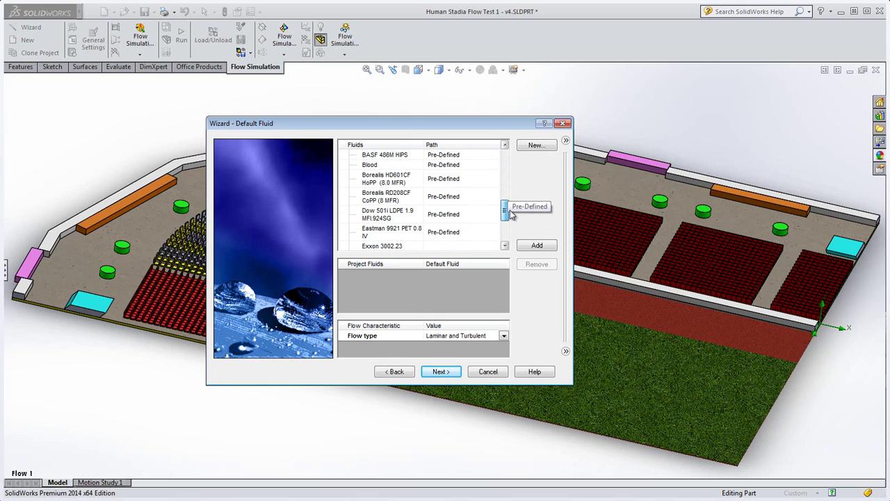
{"action": "left_click", "coordinate": [373, 167]}
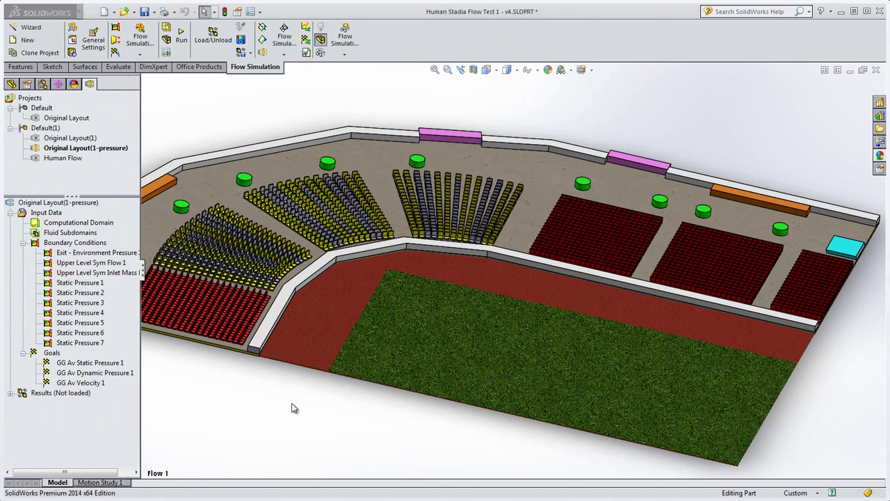
- Review the exit environment pressure, Static Pressure 2, and the dynamic pressure and velocity goals
{"action": "left_click", "coordinate": [80, 254]}
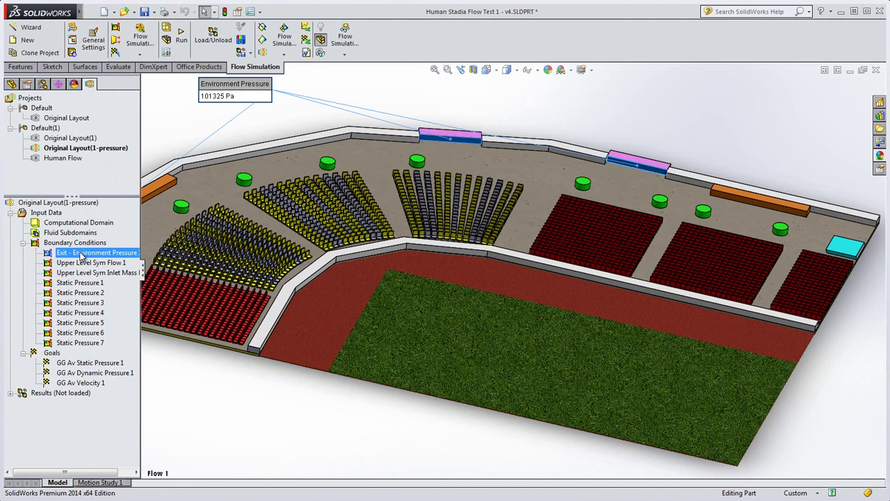
{"action": "left_click", "coordinate": [80, 293]}
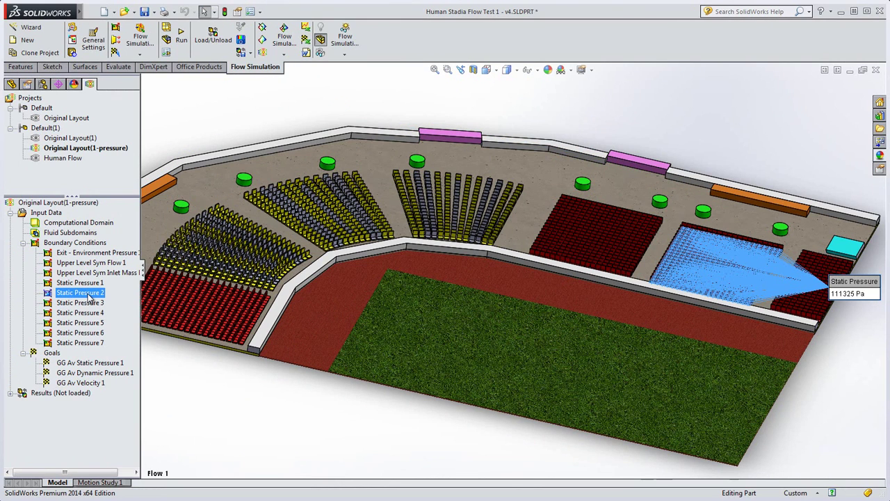
{"action": "left_click", "coordinate": [90, 372]}
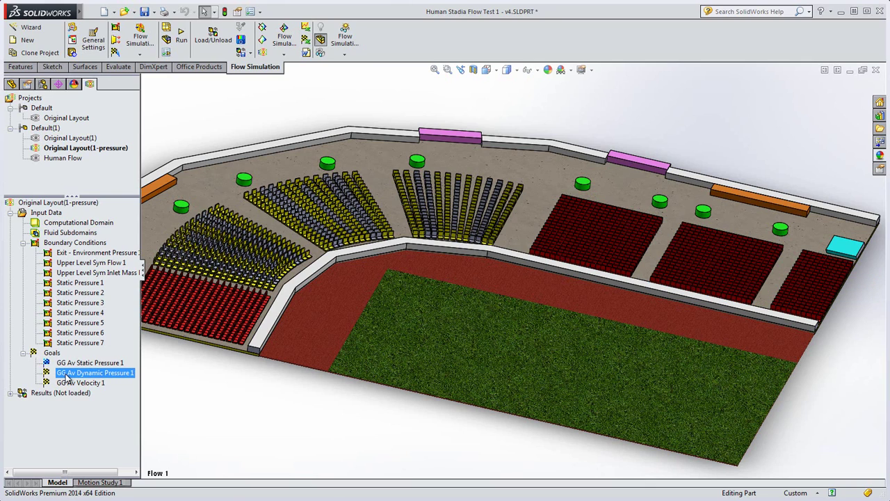
{"action": "left_click", "coordinate": [87, 384]}
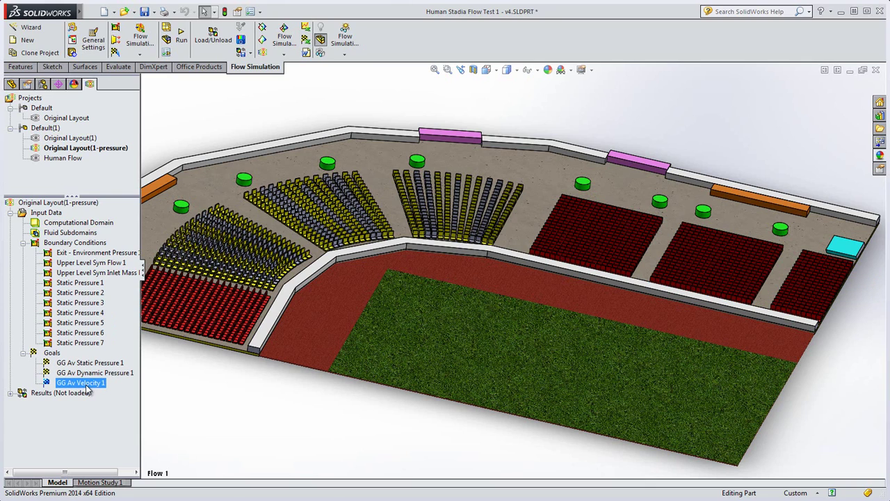
- Load the 3.fld results and expand them to reveal the Cut Plots group
{"action": "right_click", "coordinate": [73, 392]}
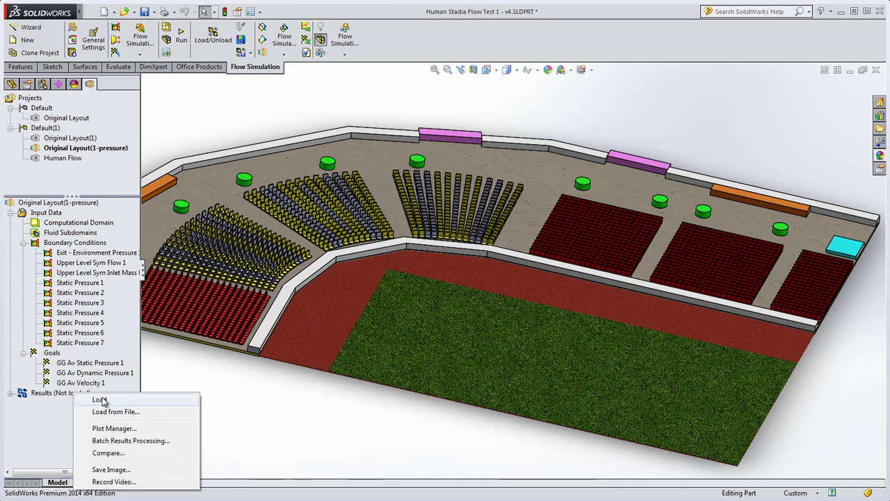
{"action": "left_click", "coordinate": [99, 400]}
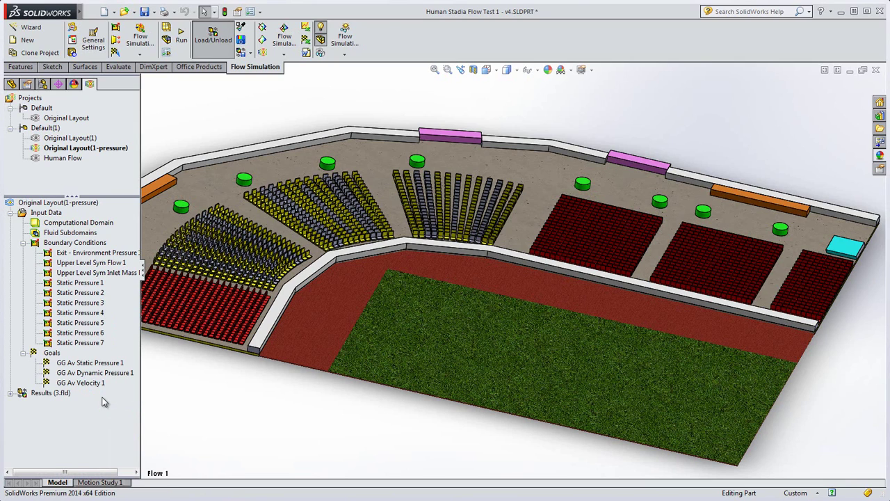
{"action": "left_click", "coordinate": [23, 353]}
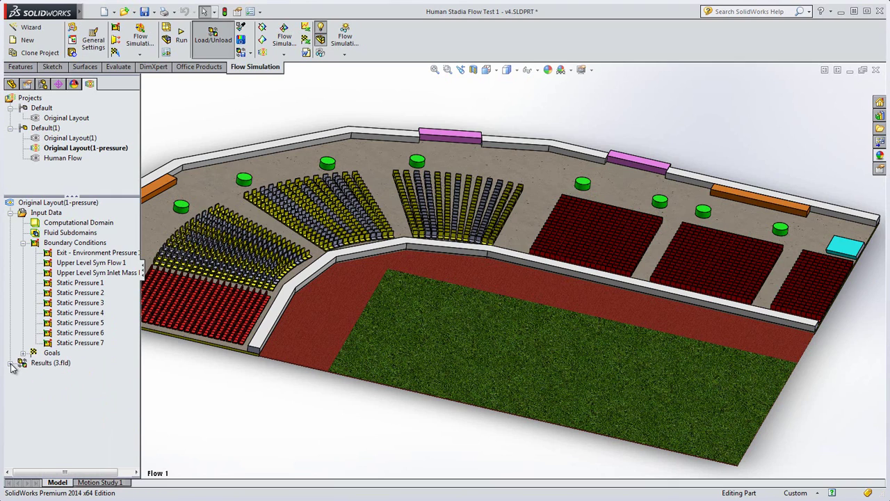
{"action": "left_click", "coordinate": [11, 363]}
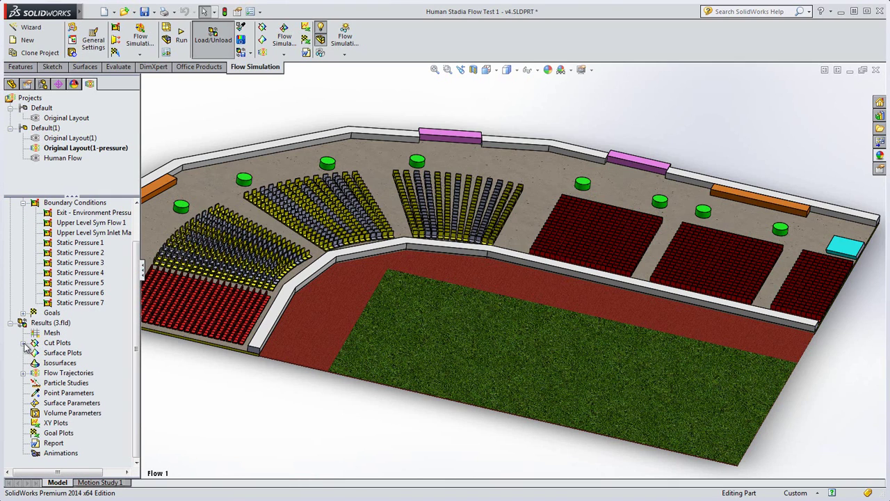
{"action": "left_click", "coordinate": [23, 343]}
- Display Cut Plot 1's 0–4 m/s velocity contours, hide the side panel, and move the legend left
{"action": "double_click", "coordinate": [70, 352]}
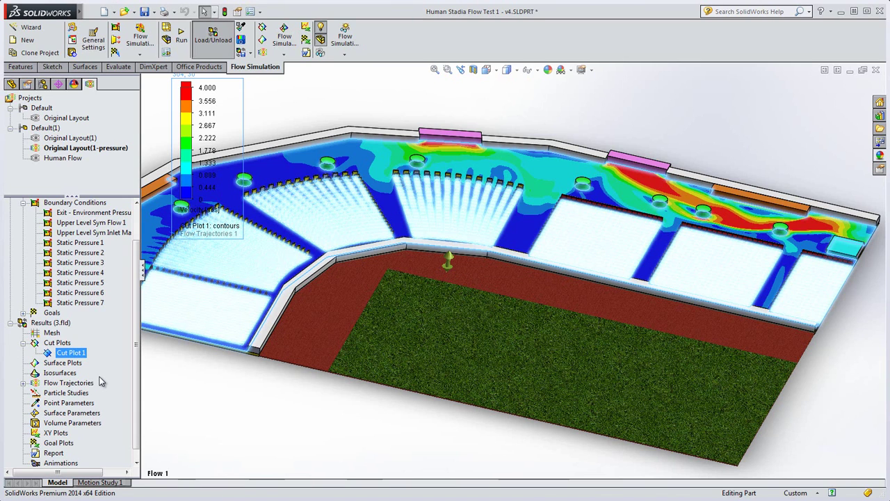
{"action": "left_click", "coordinate": [238, 407]}
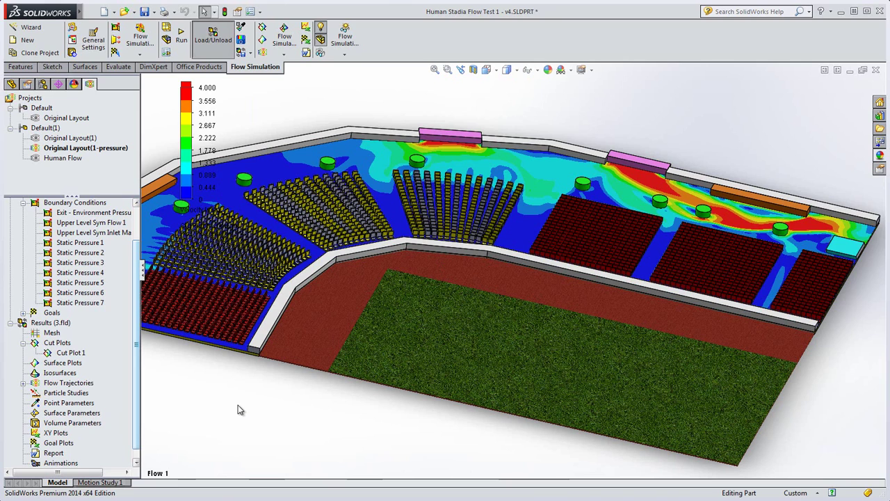
{"action": "left_click", "coordinate": [142, 269]}
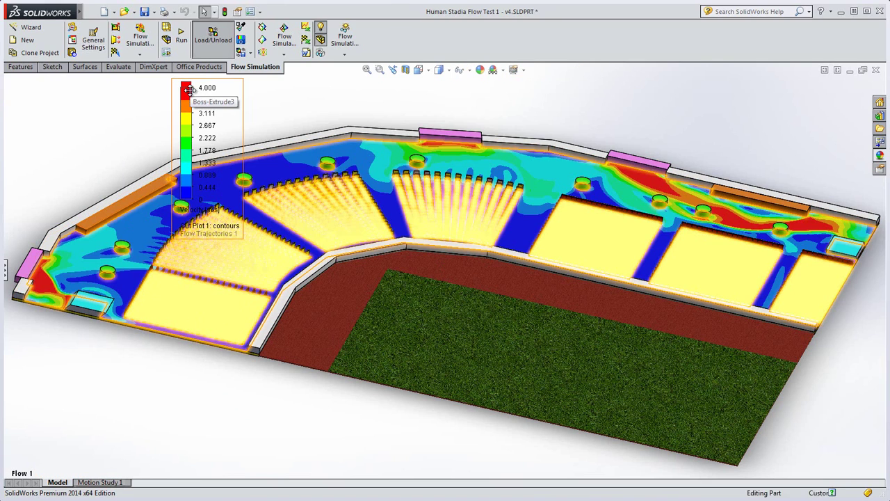
{"action": "left_click_drag", "start_coordinate": [186, 89], "coordinate": [62, 109]}
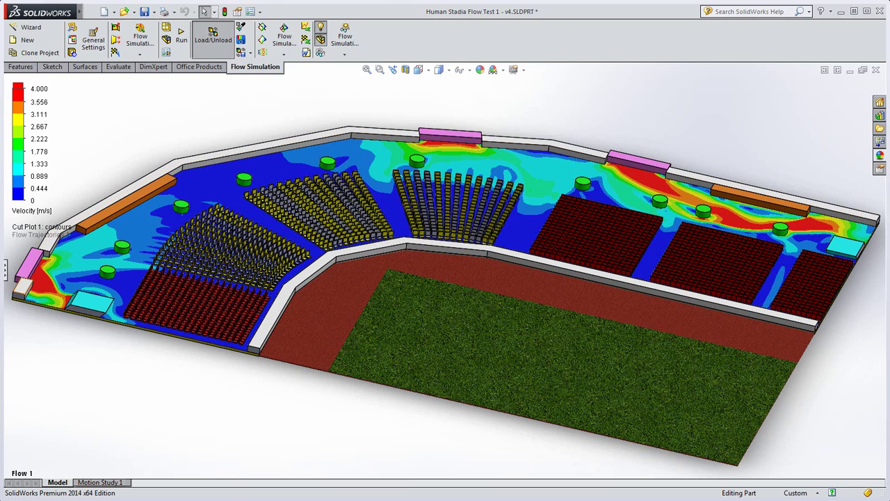
- Insert flow trajectories with the default starting faces and settings, then enlarge and reposition the view
{"action": "left_click", "coordinate": [5, 270]}
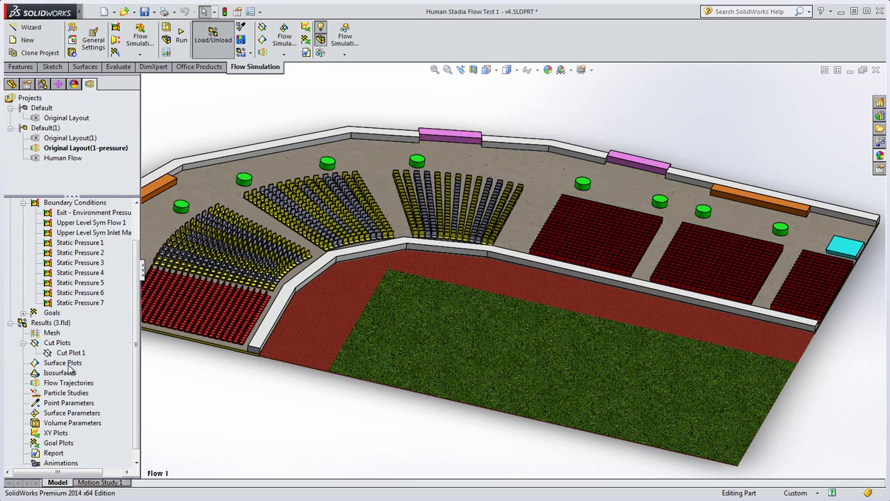
{"action": "left_click", "coordinate": [91, 213]}
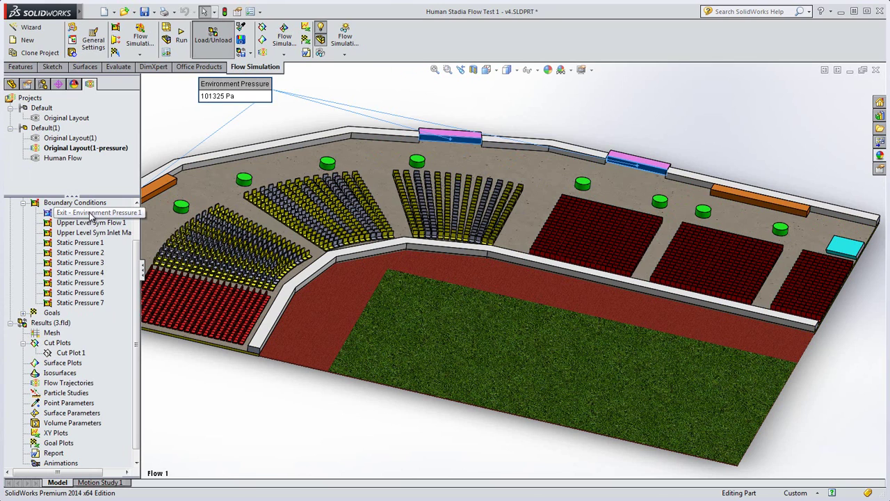
{"action": "right_click", "coordinate": [77, 383]}
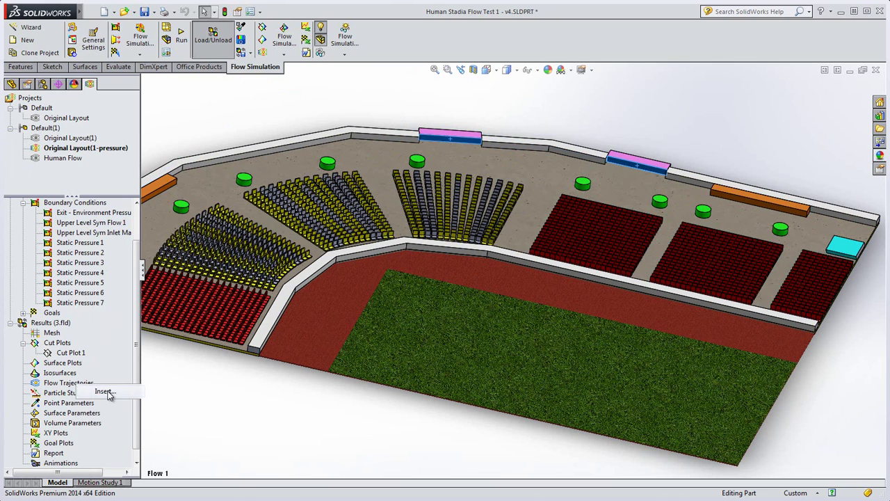
{"action": "left_click", "coordinate": [106, 393]}
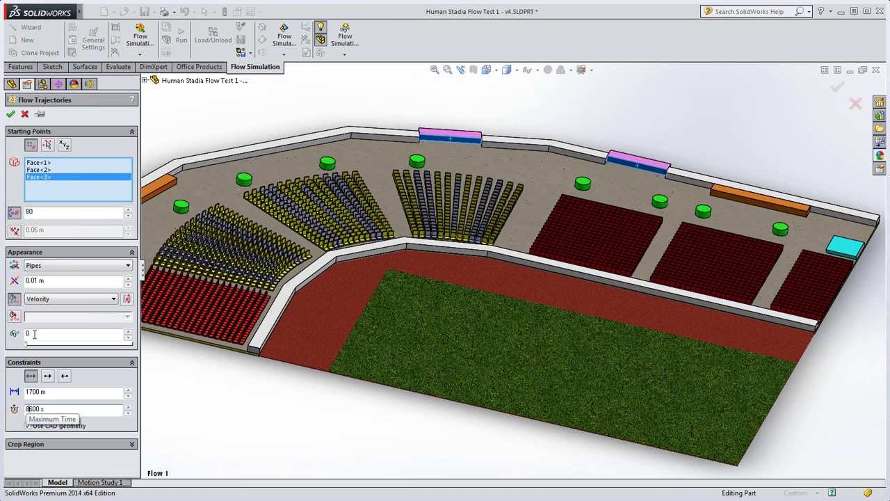
{"action": "left_click", "coordinate": [11, 115]}
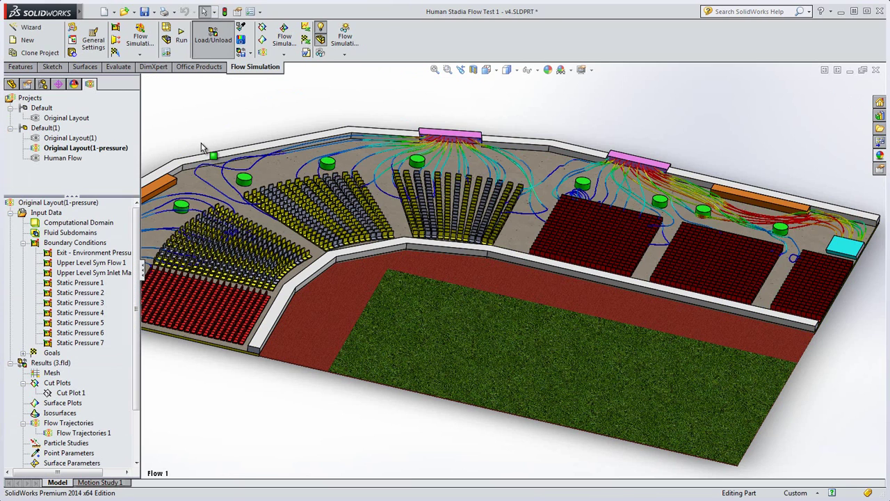
{"action": "key", "text": "F9"}
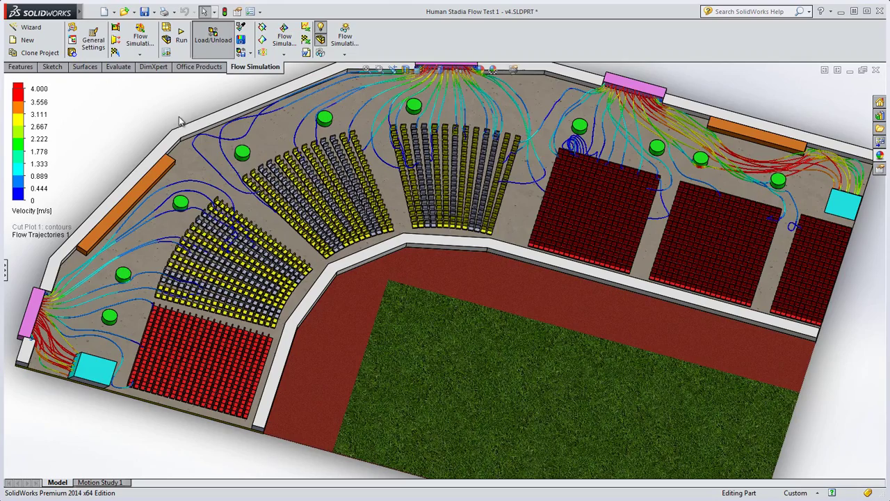
{"action": "middle_click_drag", "start_coordinate": [179, 117], "coordinate": [188, 159], "text": "ctrl"}
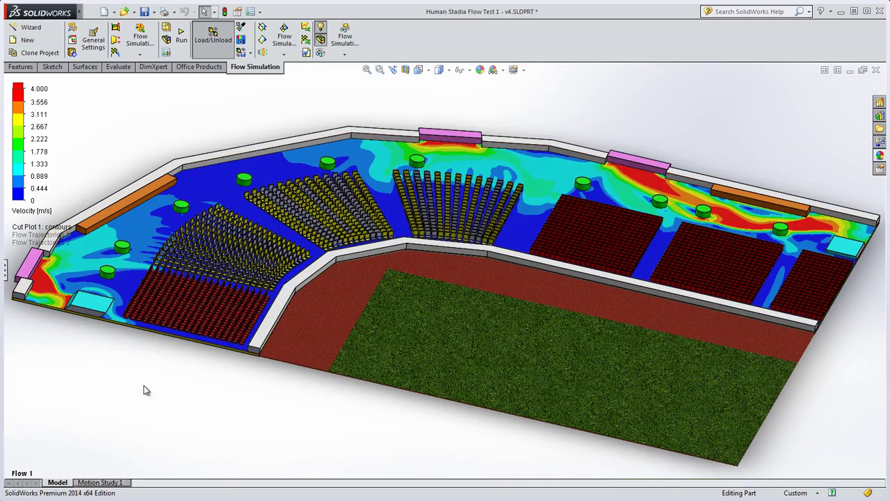
- Open Motion Study 1 and play its animation
{"action": "left_click", "coordinate": [118, 481]}
{"action": "left_click", "coordinate": [24, 472]}
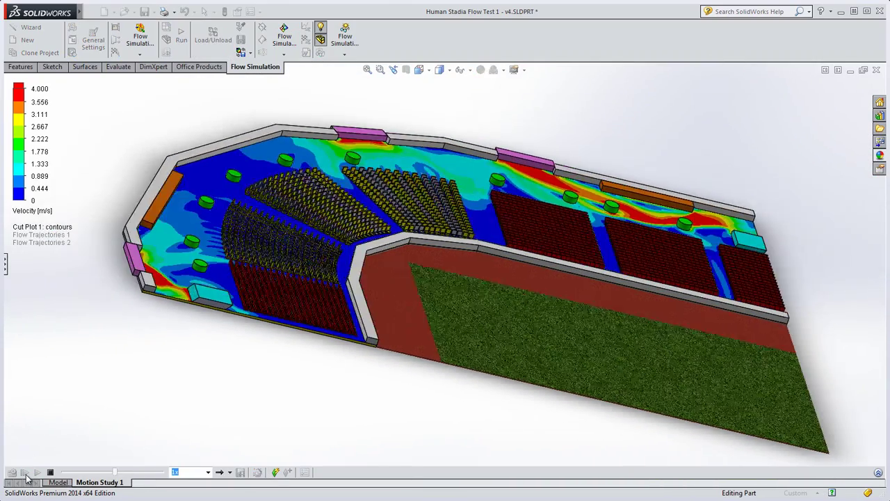